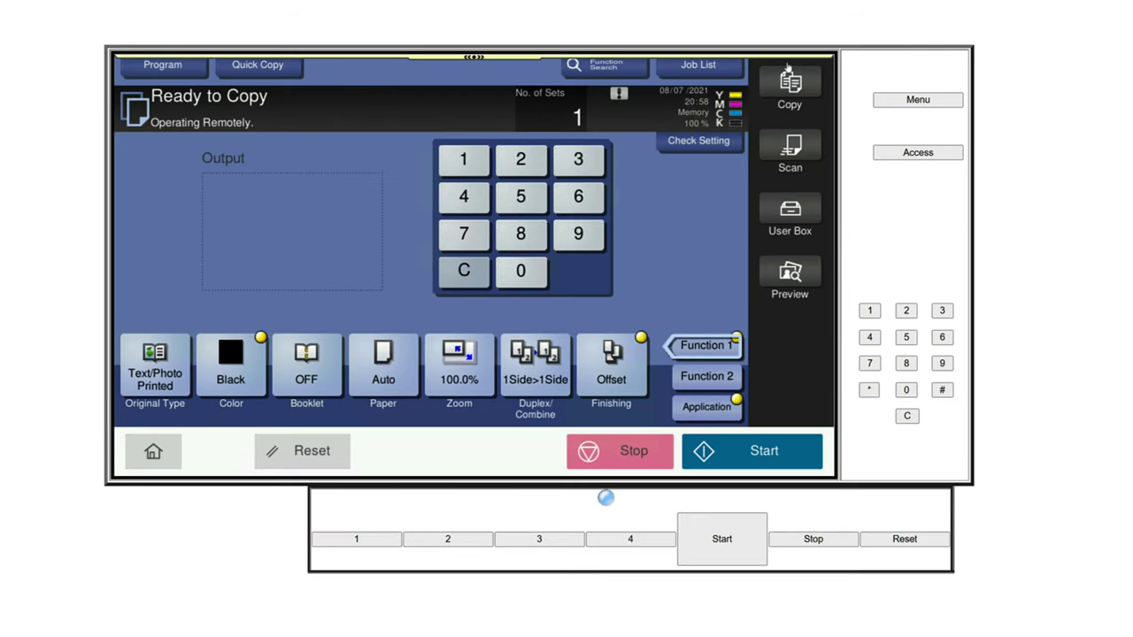
Step: Display the copier's device information from the Utility section of its remote panel
click(911, 101)
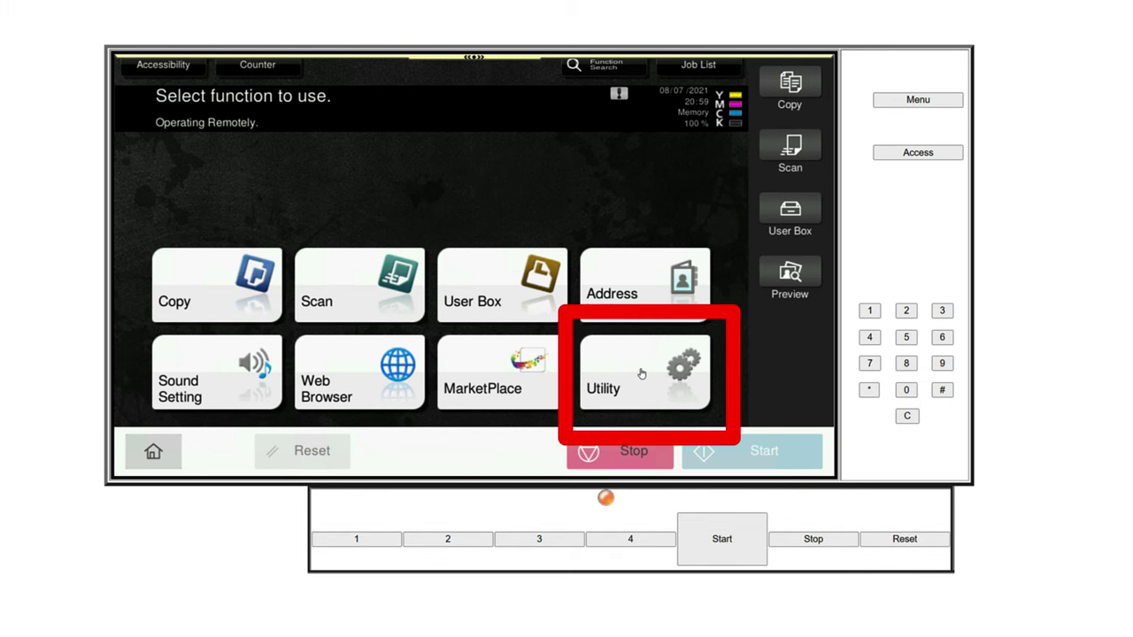
click(641, 374)
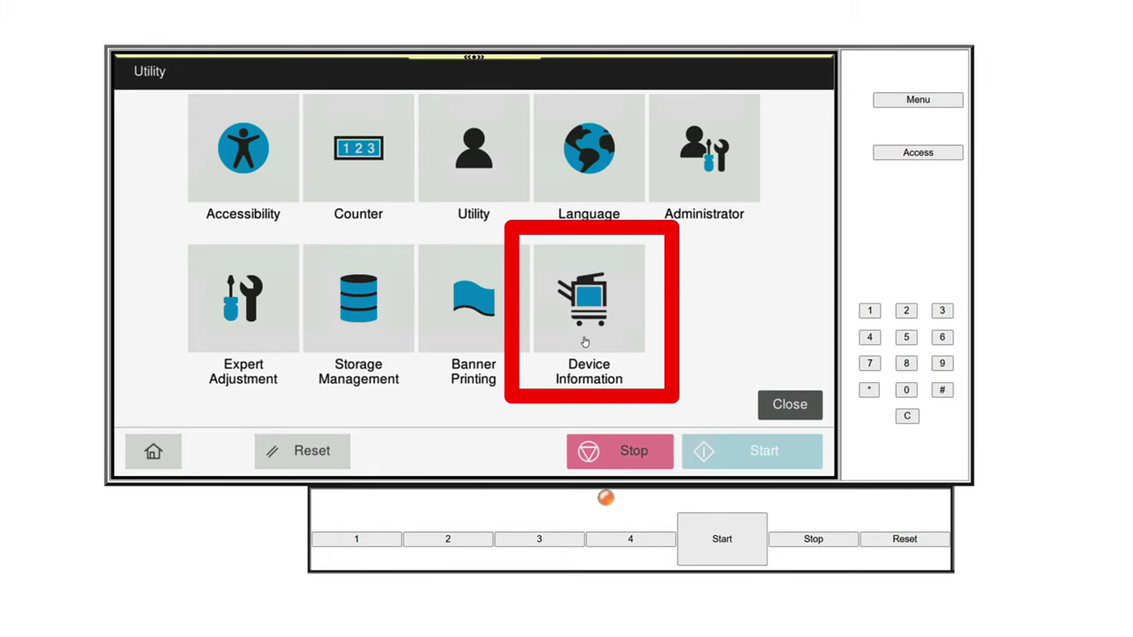
click(587, 345)
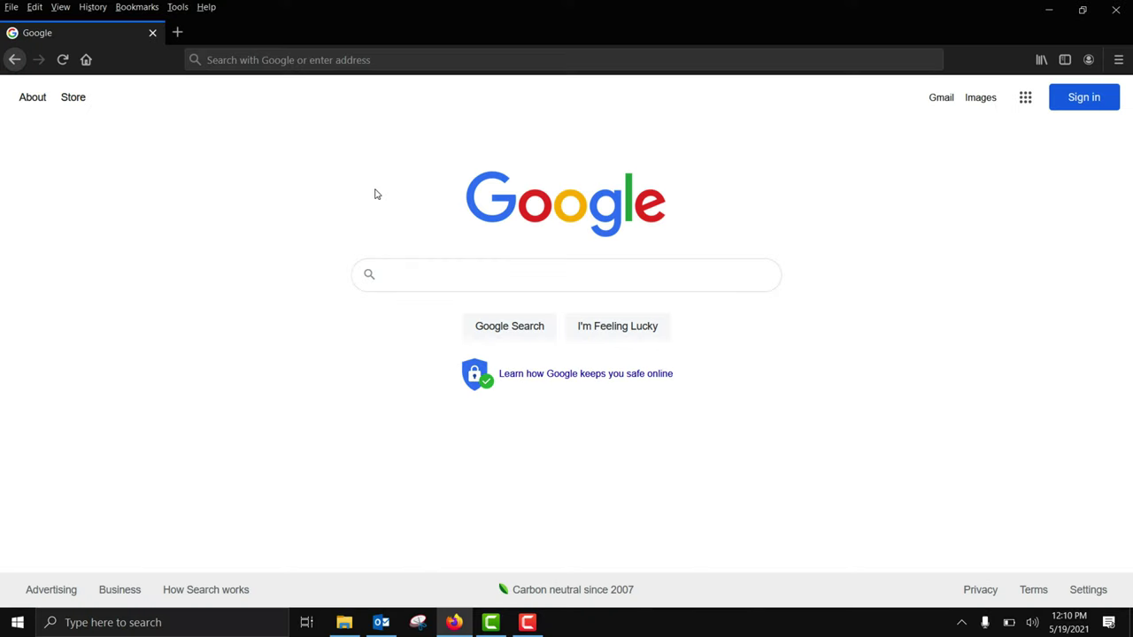
Step: Switch to Firefox and load the datamaxarkansas.com website
click(294, 60)
text(datamaxarkansas.c)
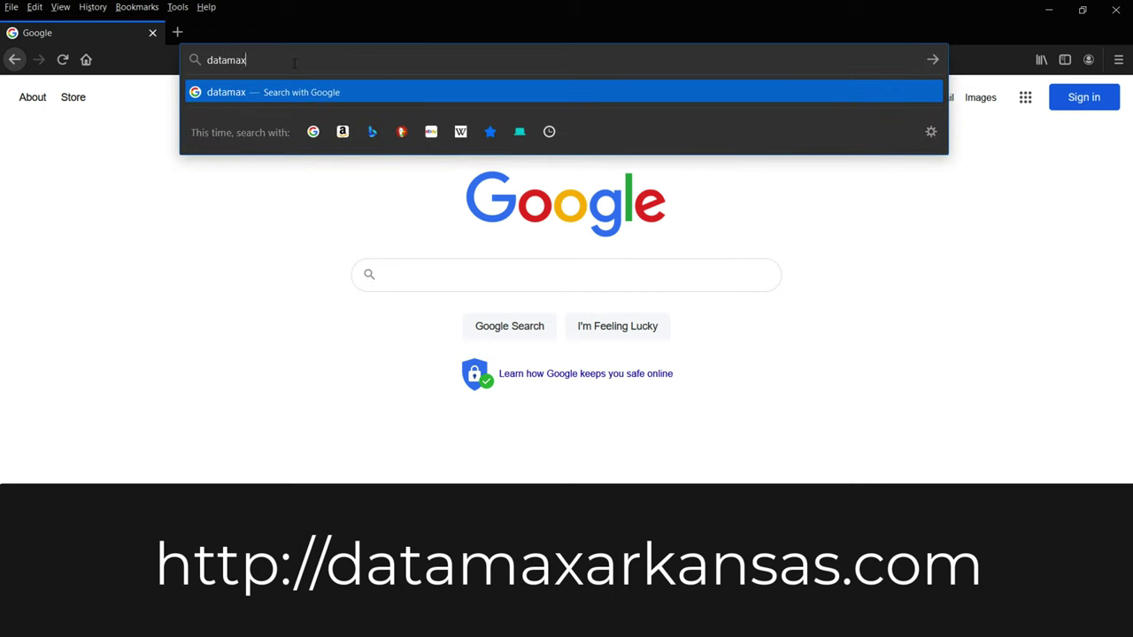
text(om)
key(Return)
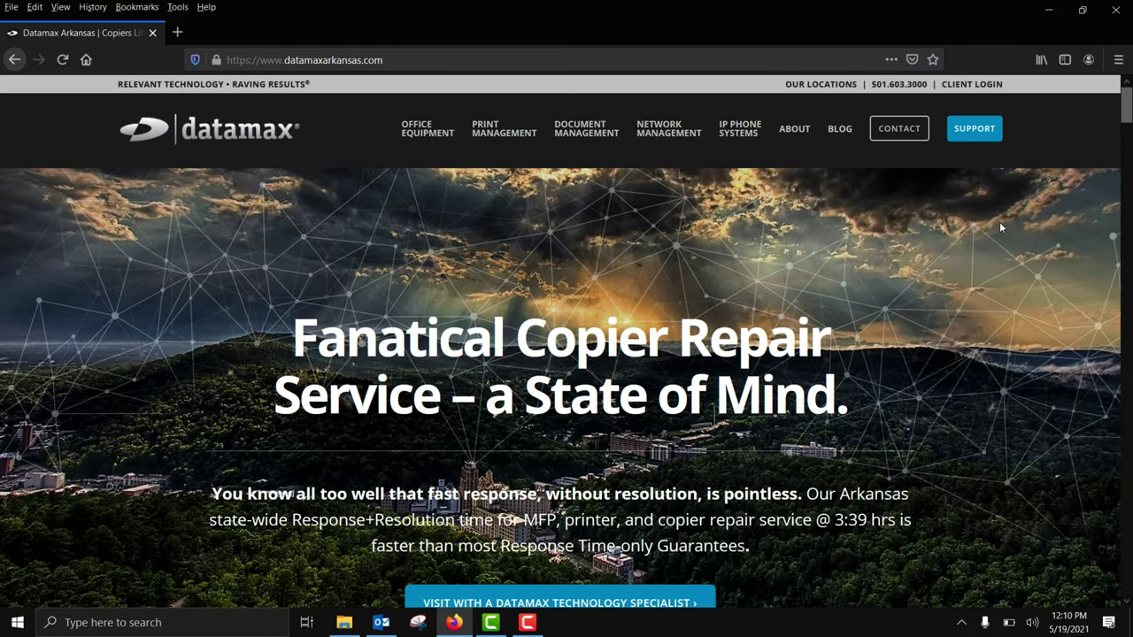
Step: Go to the site's support driver downloads and follow the link for Konica Minolta drivers
click(978, 142)
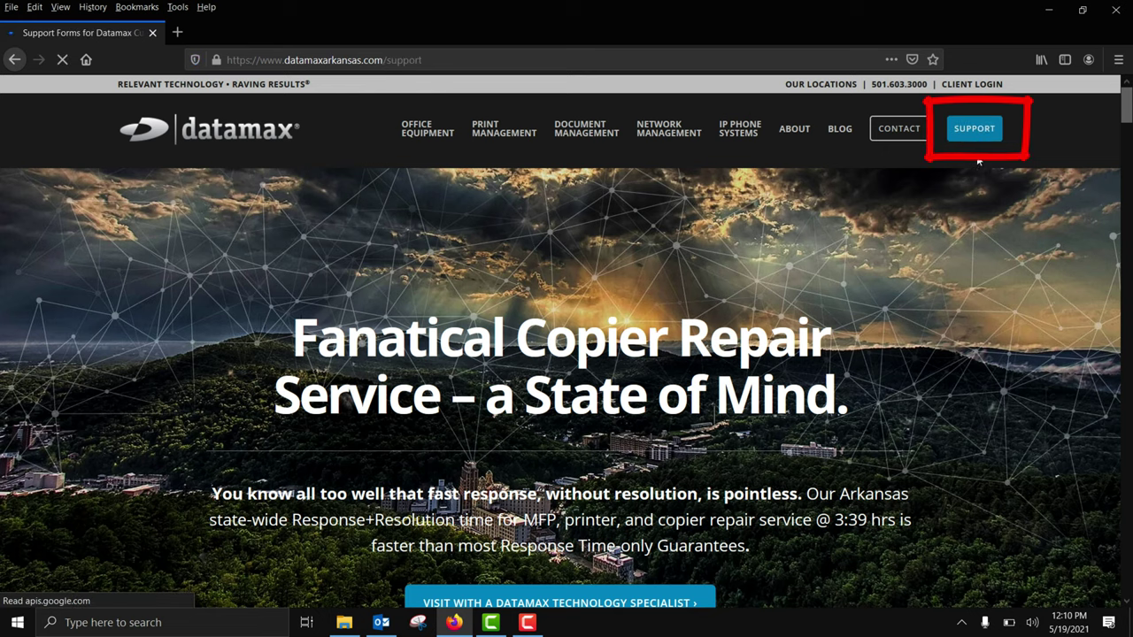
scroll(1129, 153, down, 4)
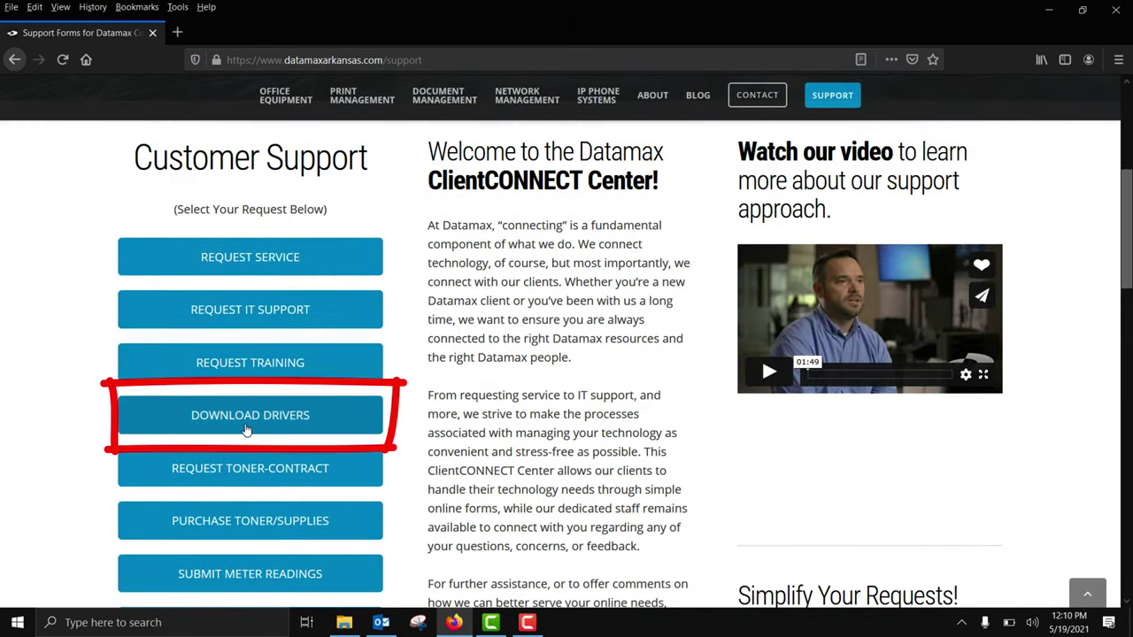
click(248, 424)
scroll(1122, 260, down, 2)
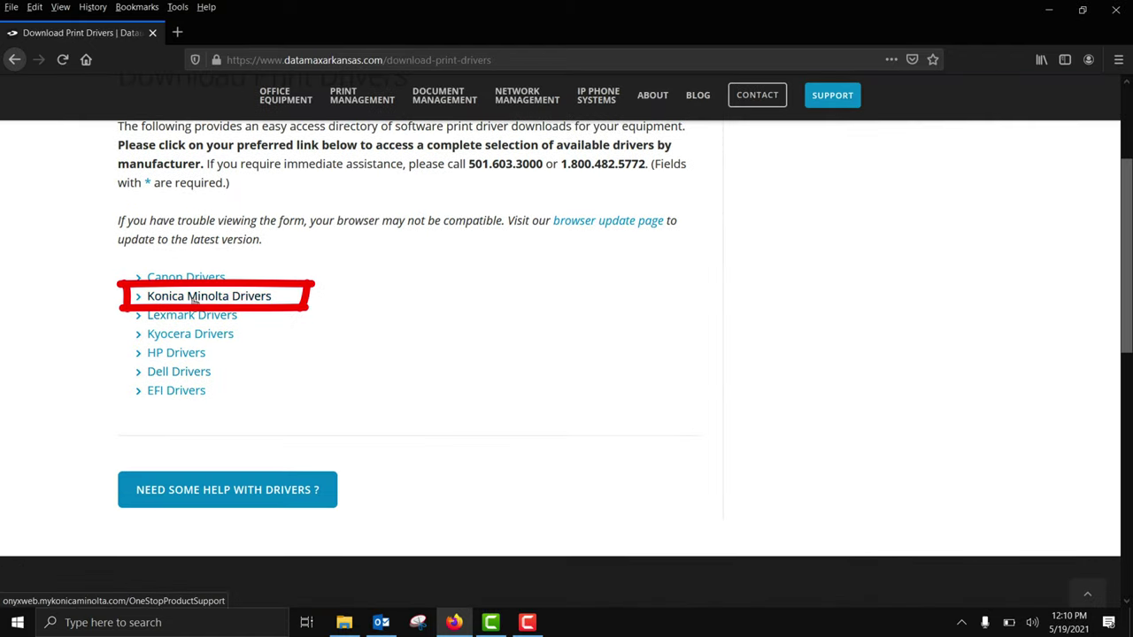
click(195, 297)
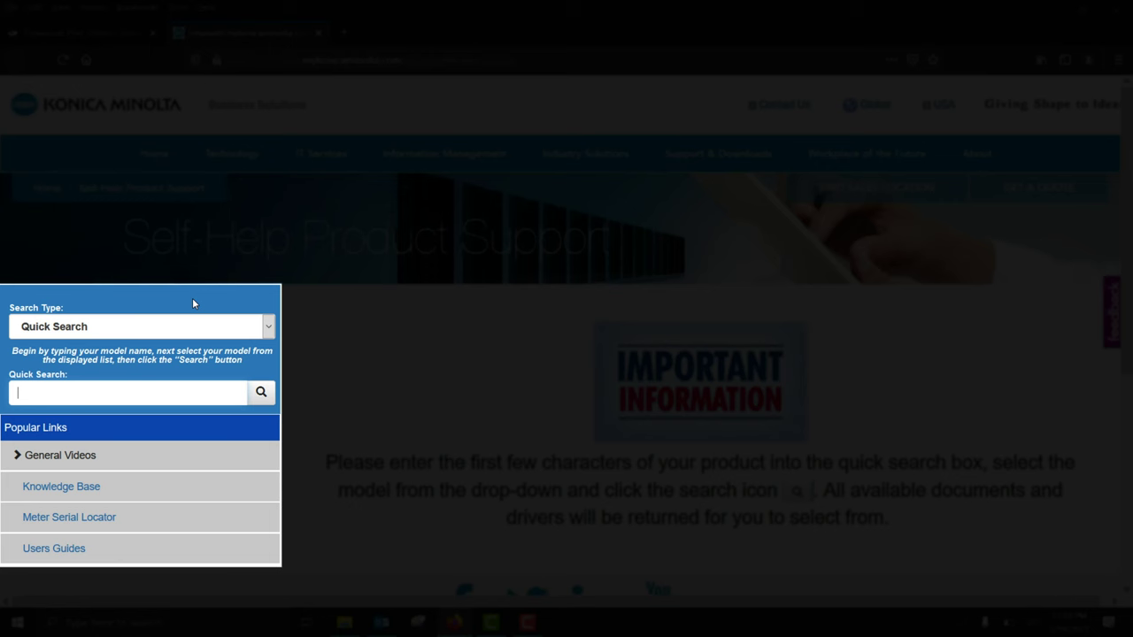
Step: Find the bizhub C360i with the quick search and show its Drivers support category
text(c360i)
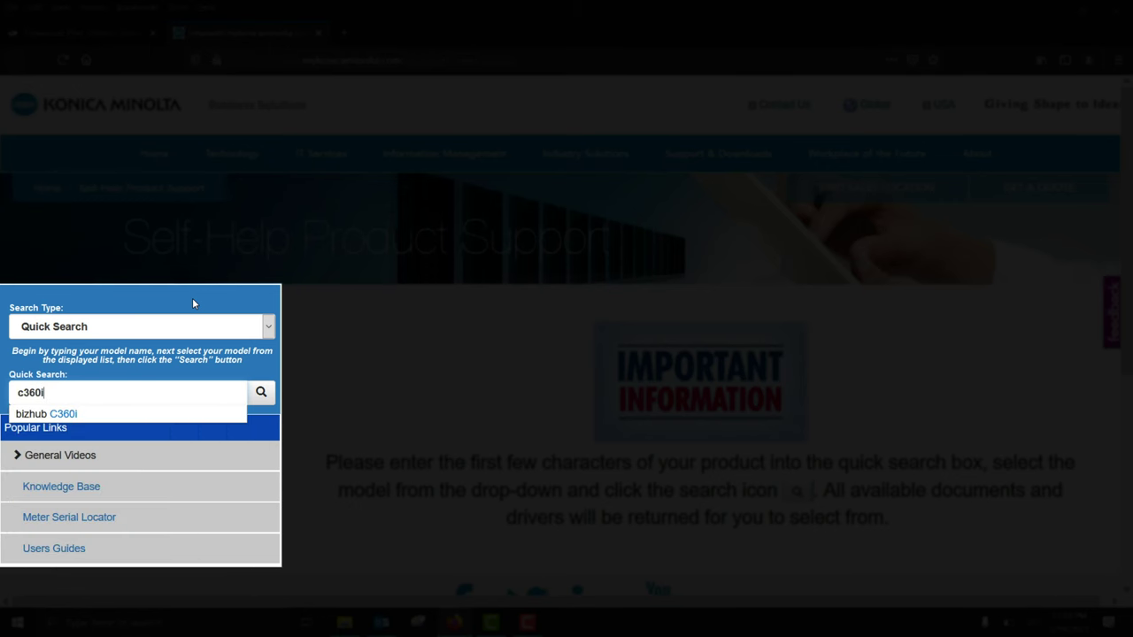
click(60, 416)
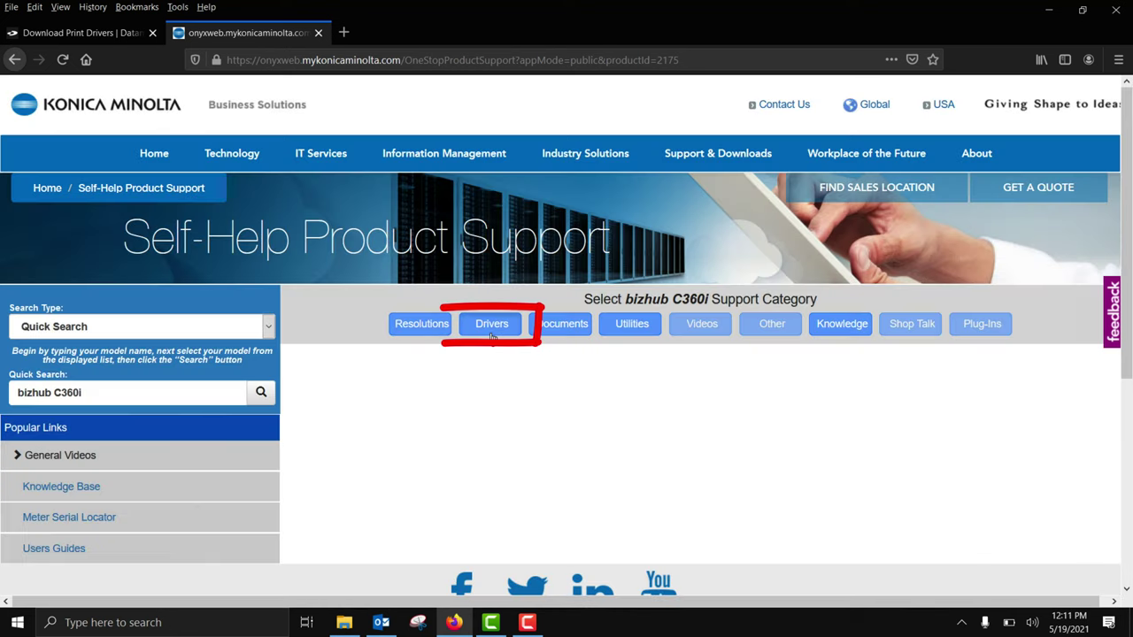
click(492, 329)
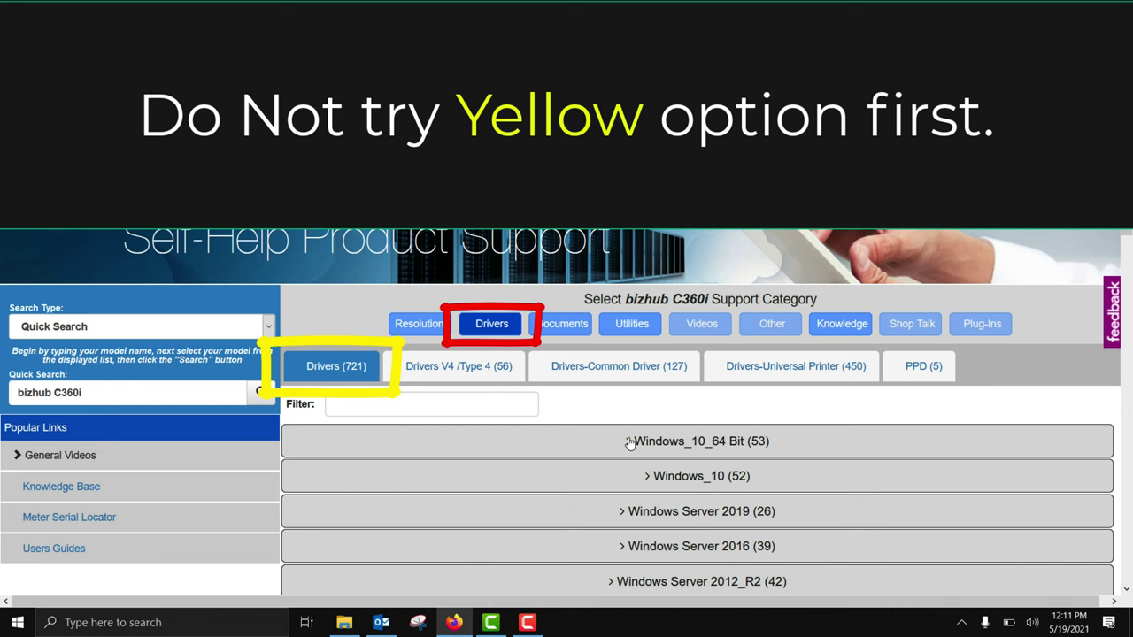
Step: Examine the Windows_10_64 Bit PCL downloads in the regular Drivers list
click(628, 443)
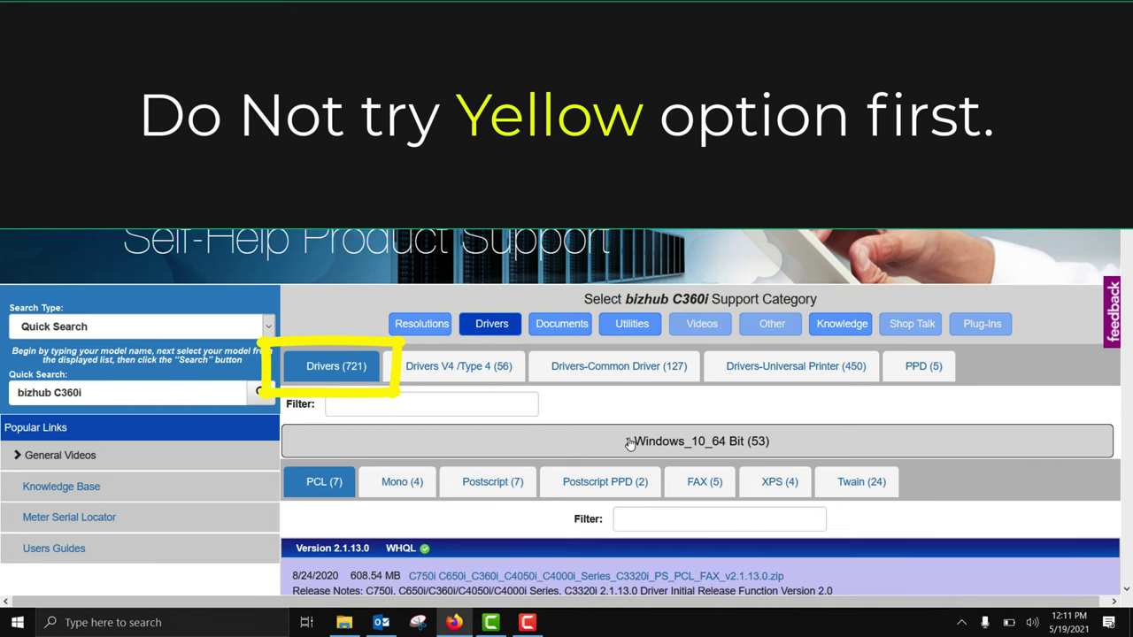
scroll(597, 437, down, 3)
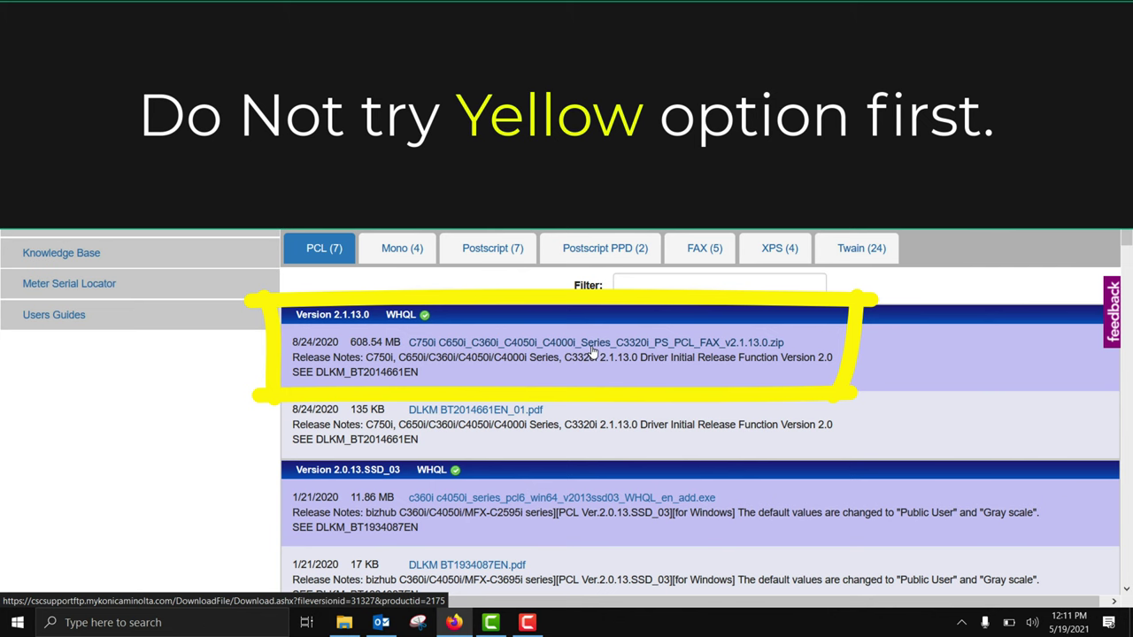
scroll(593, 352, up, 3)
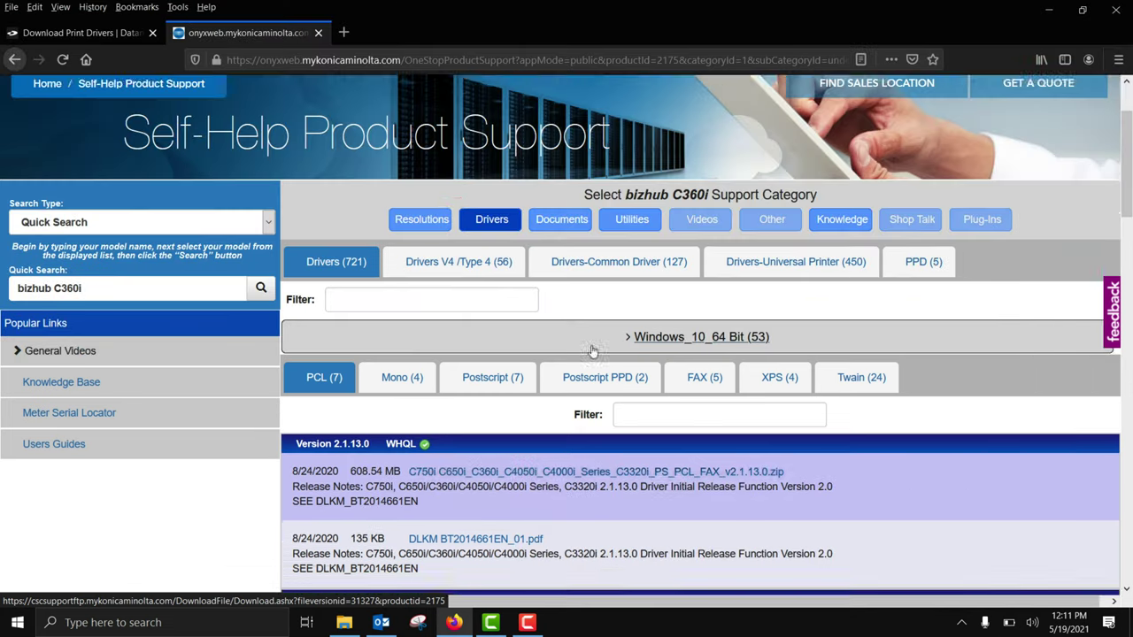
Step: Download the KM UniversalDriver_PCL_3.8.0.0.zip file from the universal printer drivers for Windows_10_64 Bit
click(767, 294)
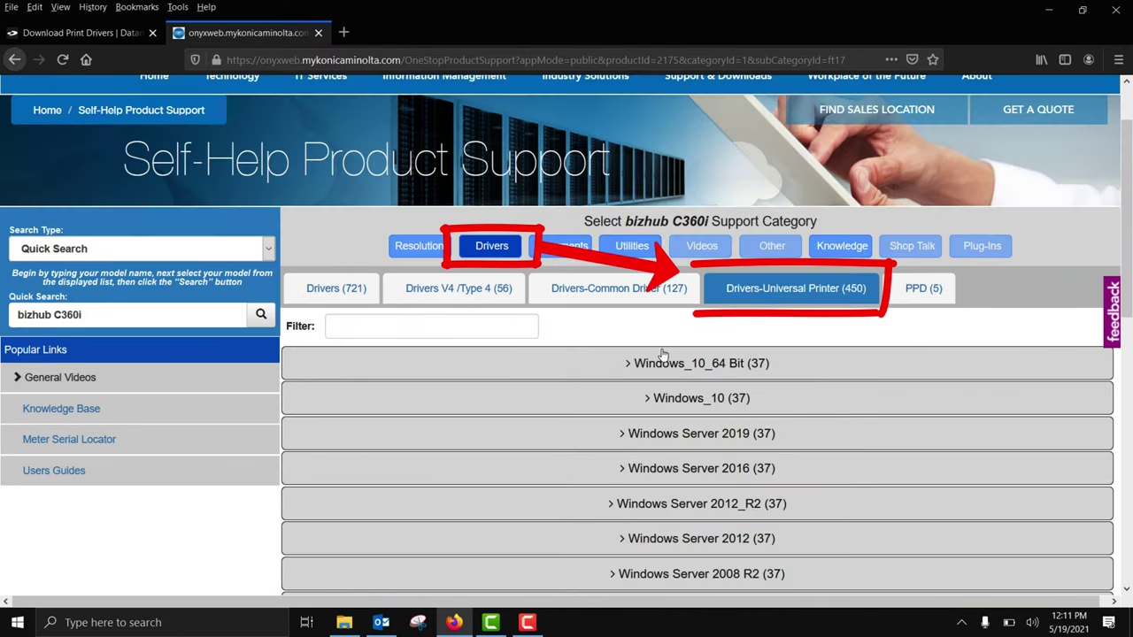
click(701, 447)
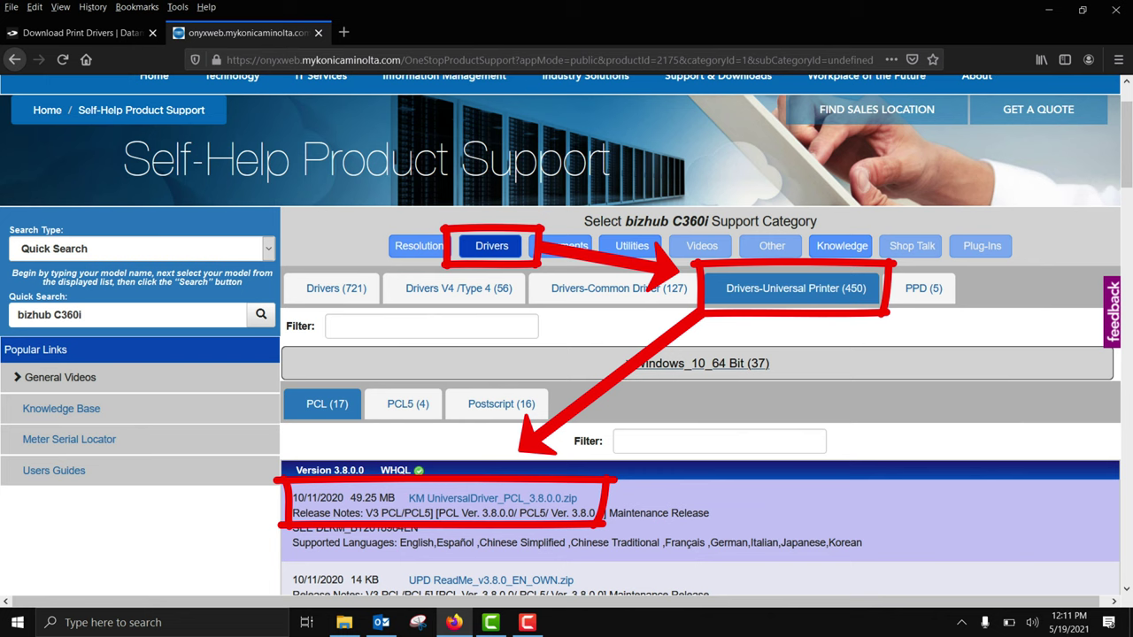
click(434, 507)
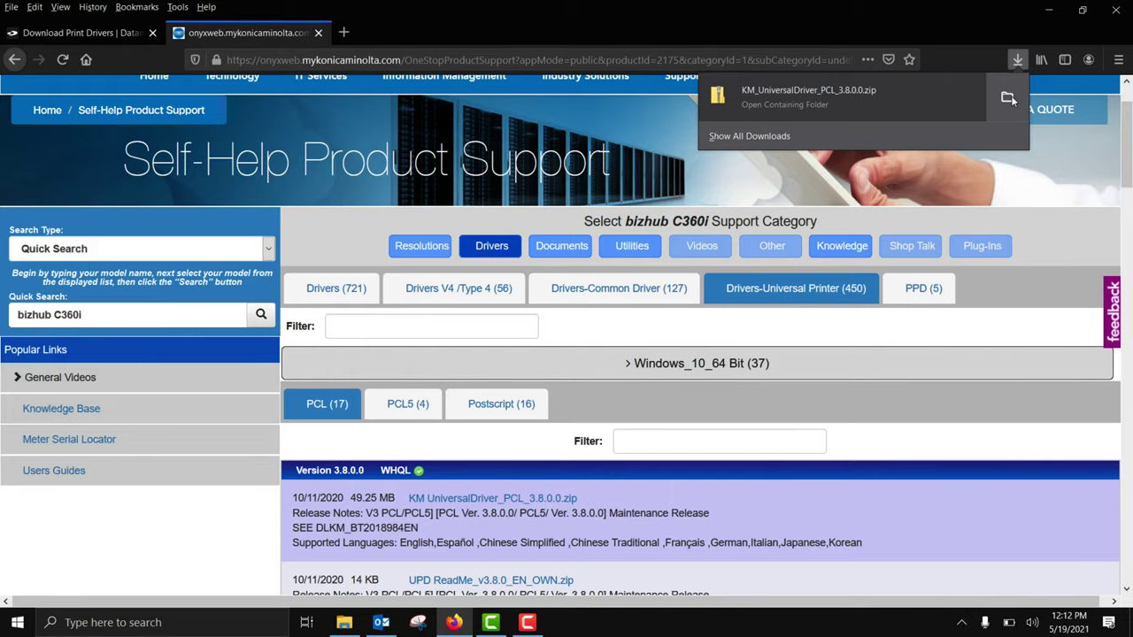
Step: Show the downloaded KM_UniversalDriver_PCL_3.8.0.0.zip in its folder and extract it to the proposed destination
click(1009, 99)
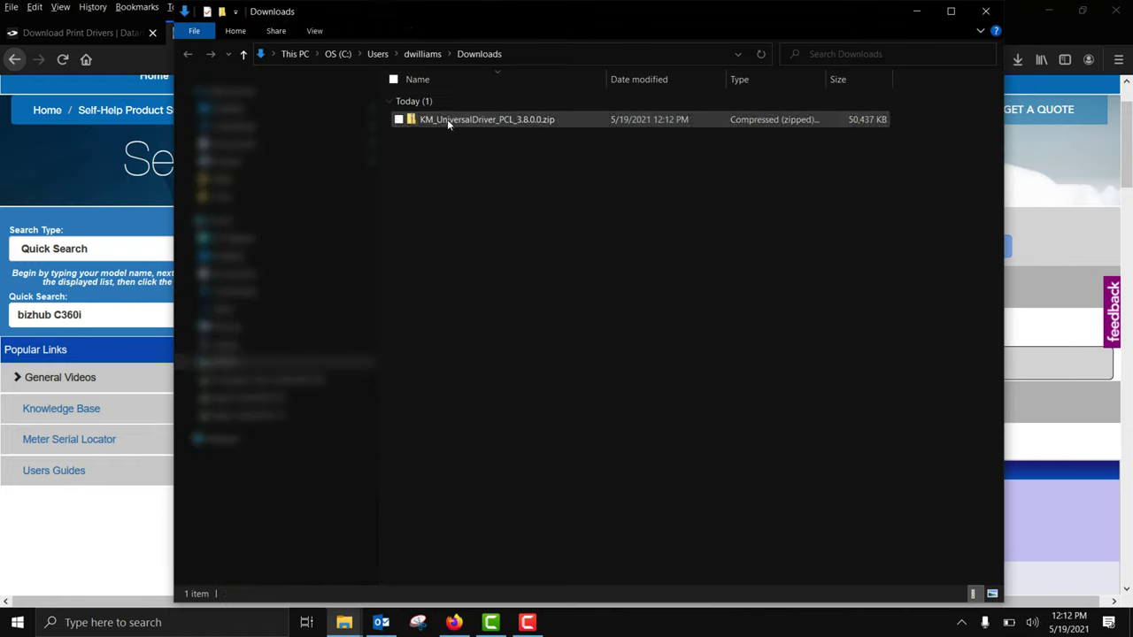
right_click(447, 119)
click(435, 172)
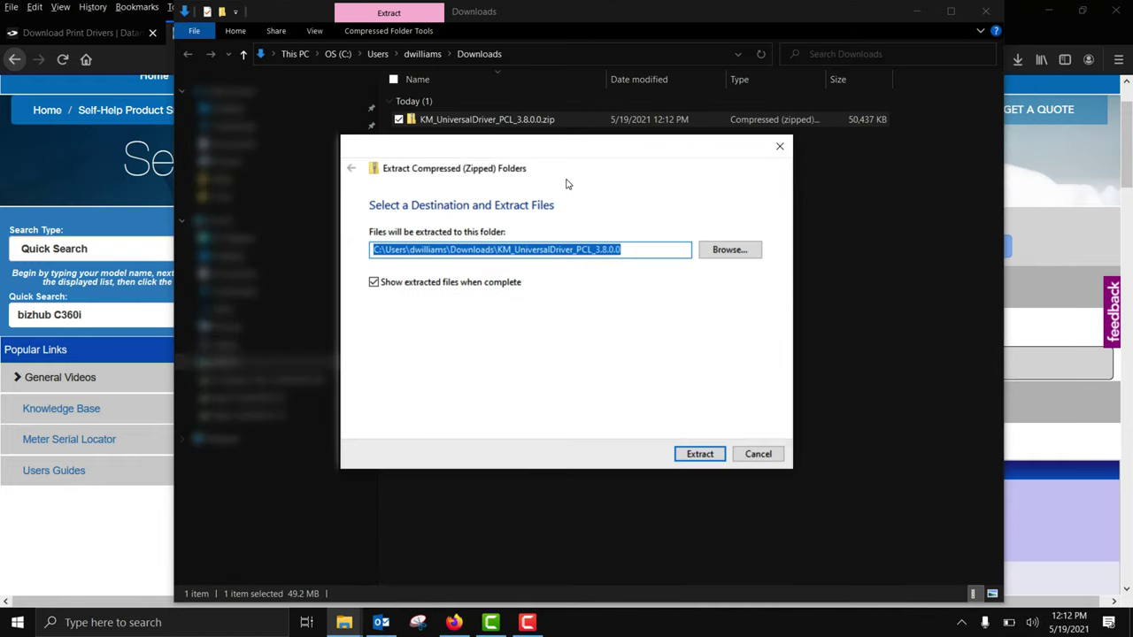
click(699, 453)
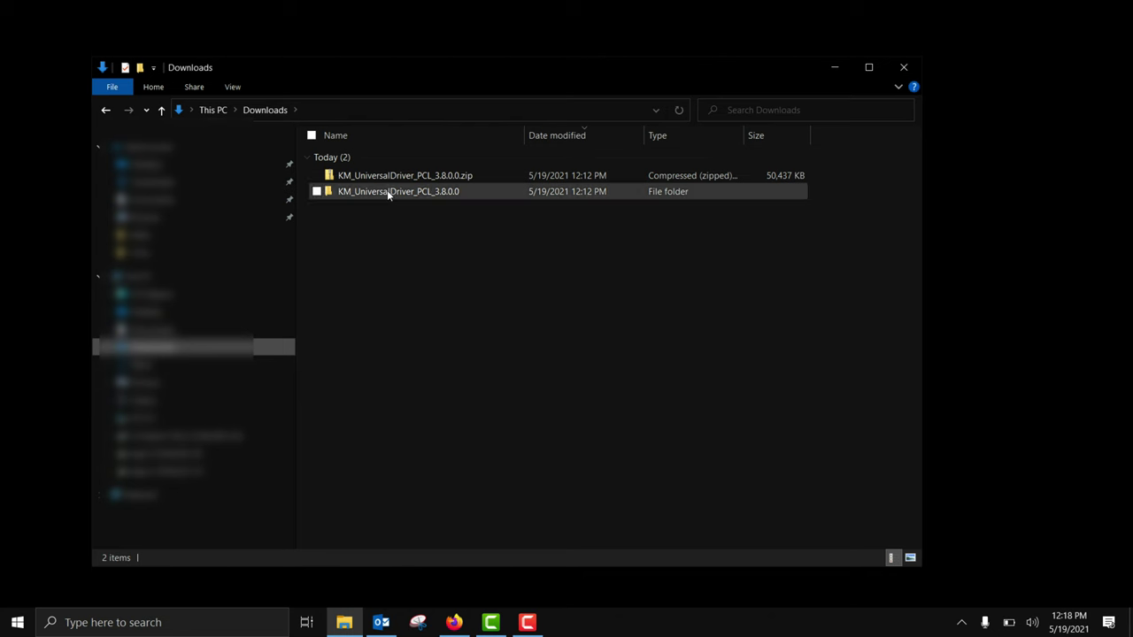
Step: Go into the nested KM_UniversalDriver_PCL_3.8.0.0 folder and launch the driver setup
double_click(387, 190)
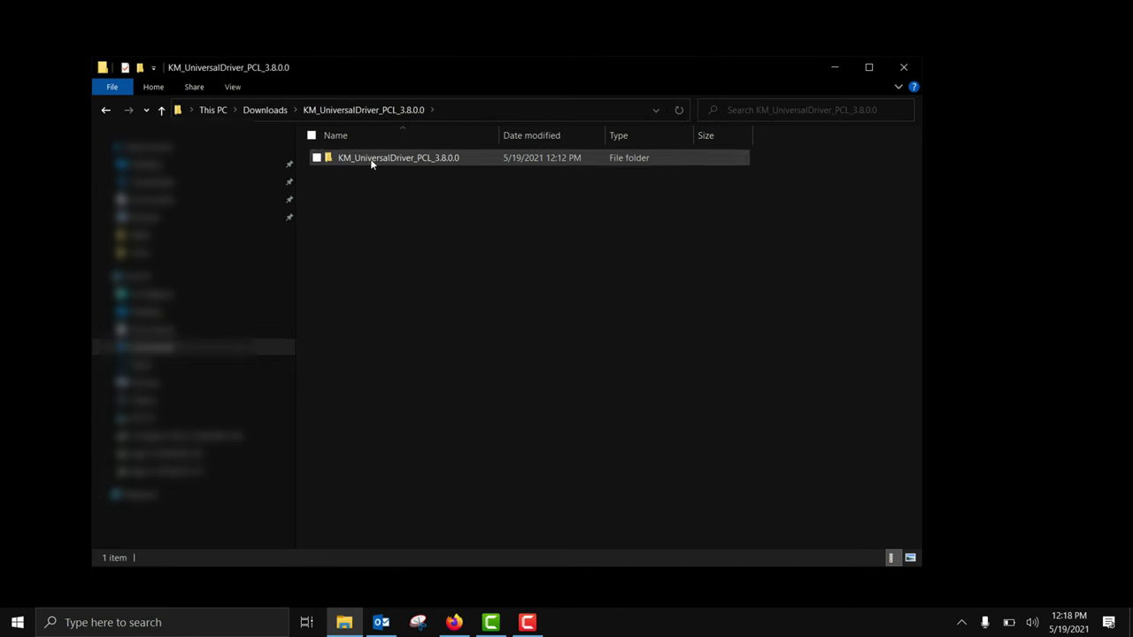
double_click(370, 159)
click(413, 209)
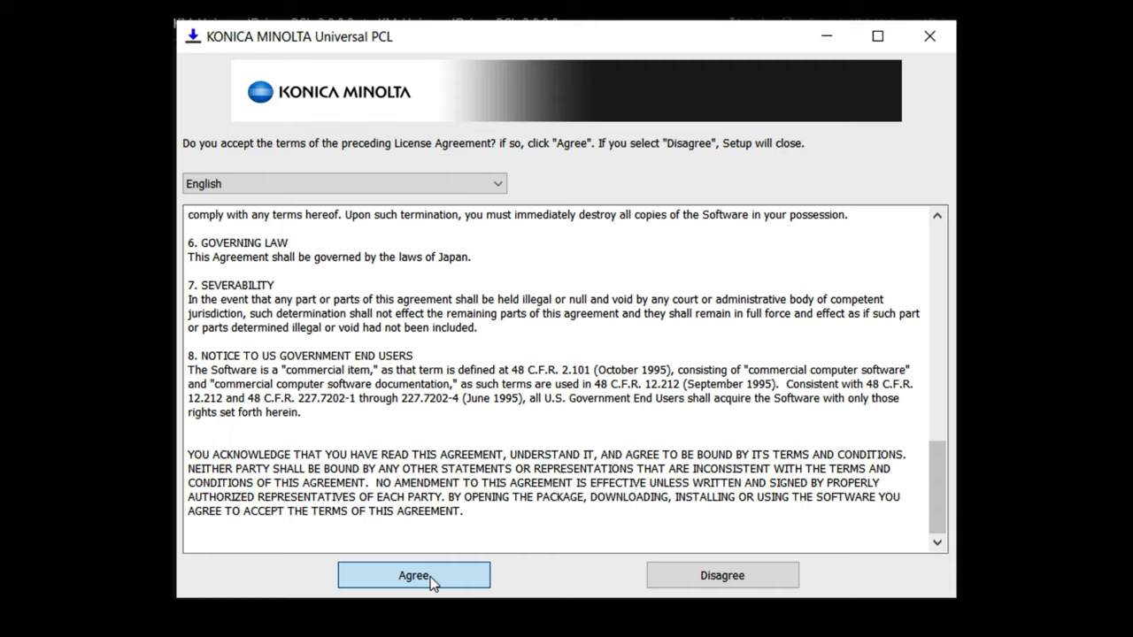
Step: Accept the license agreement and, using network search installation, select the bizhub C360i print queue at 10.3.35.126
click(416, 575)
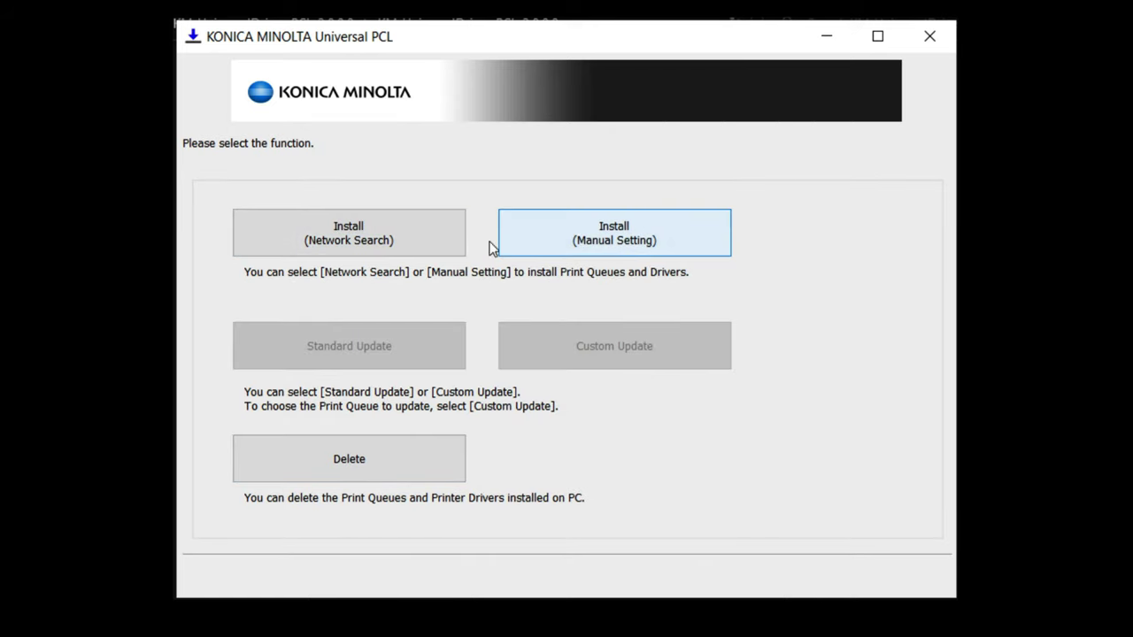
click(434, 252)
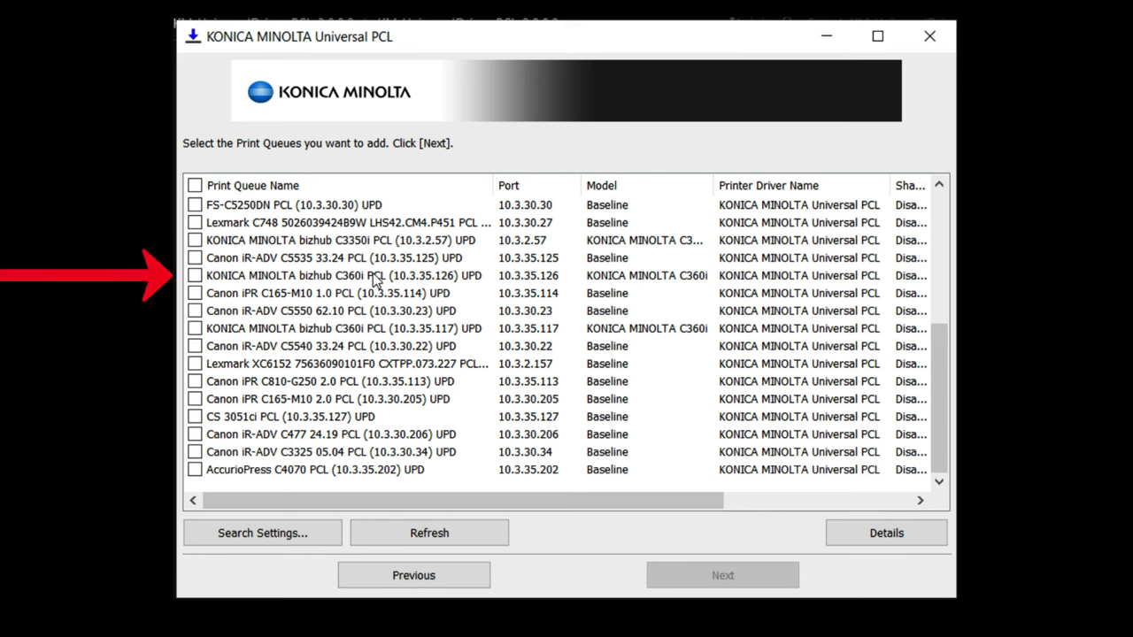
click(196, 277)
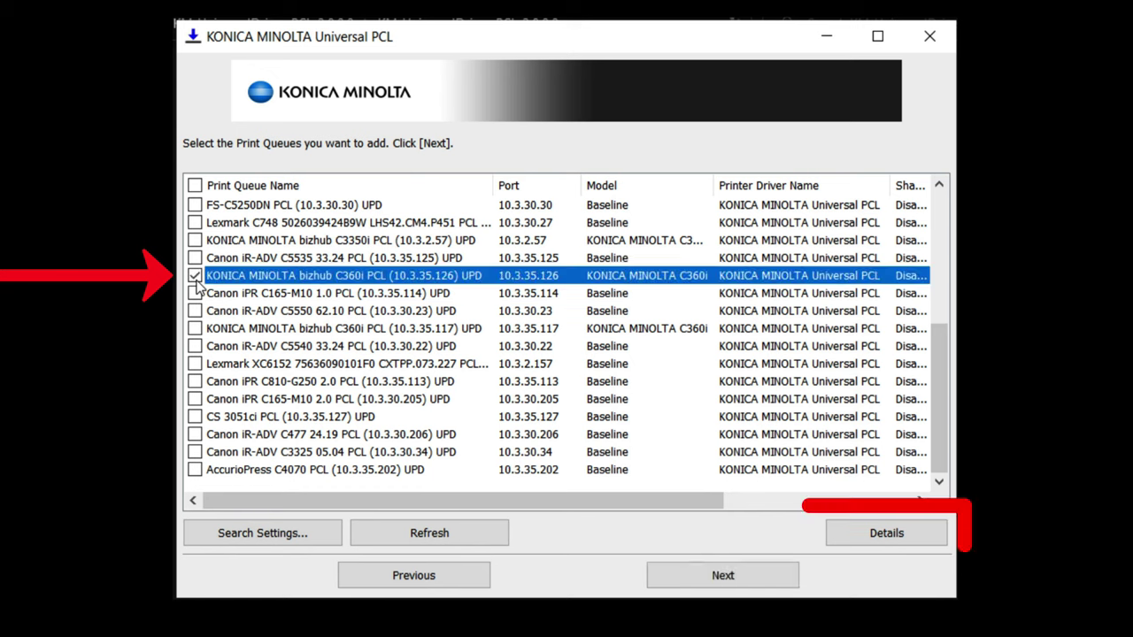
Step: Show the selected queue's details and rename the print queue to Copy Room
click(896, 534)
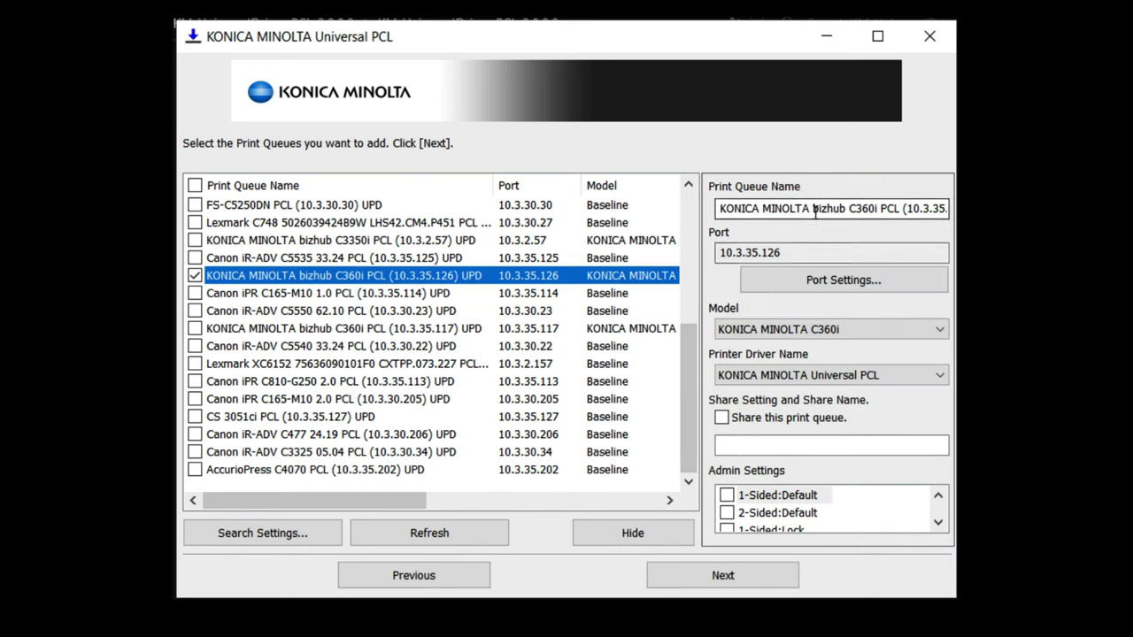
drag(767, 206, 719, 208)
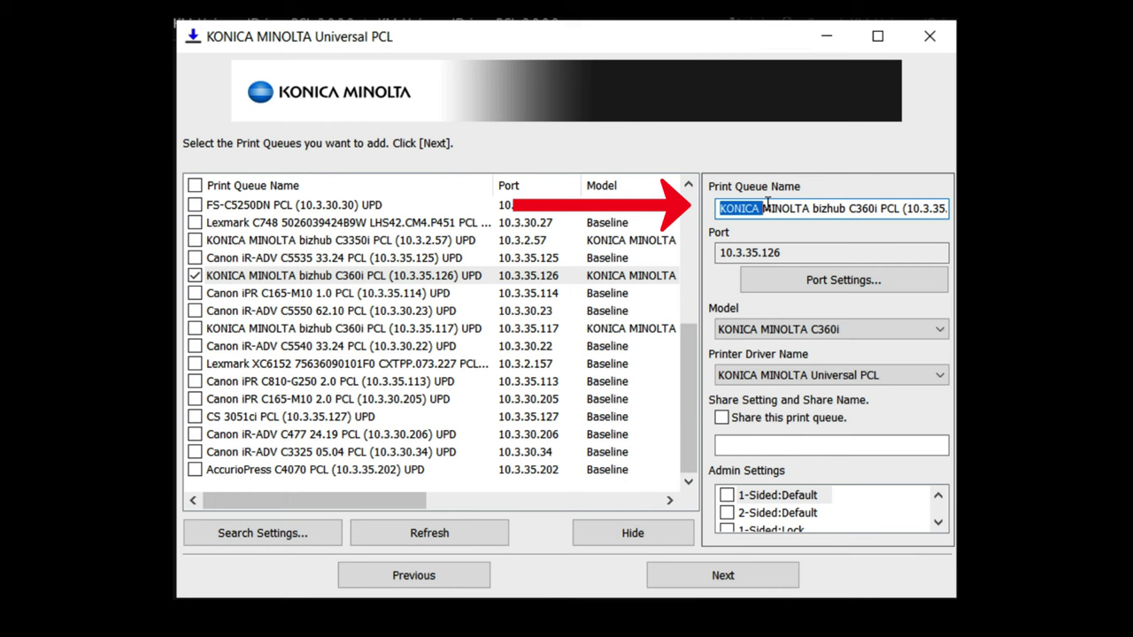
click(721, 209)
key(shift+End)
key(Delete)
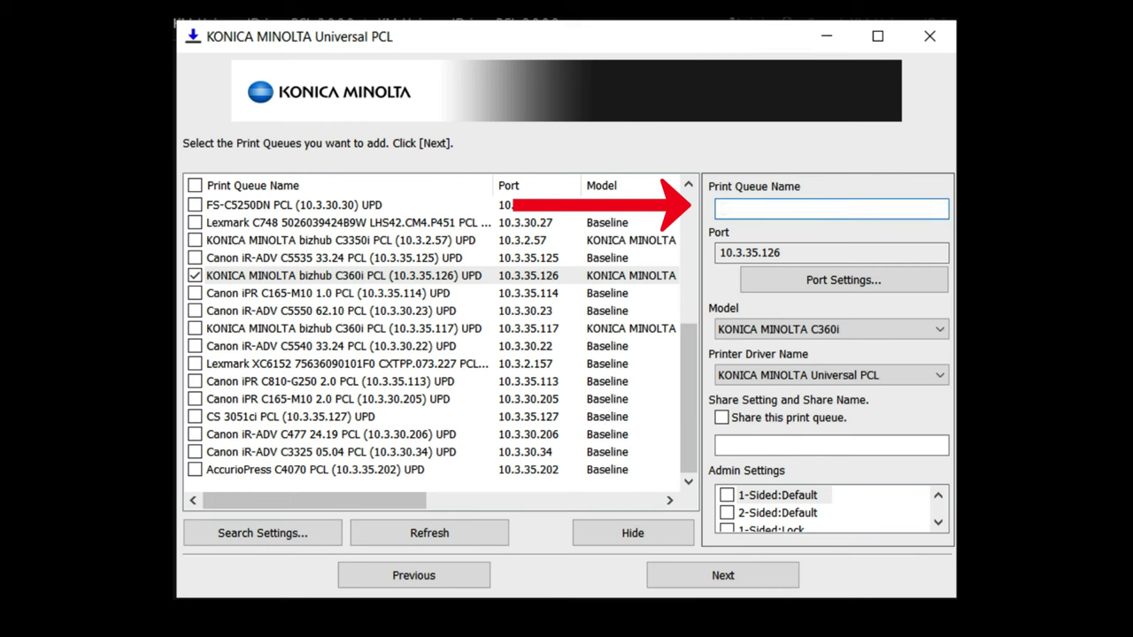
key(ctrl+z)
key(Delete)
text(Copy Room)
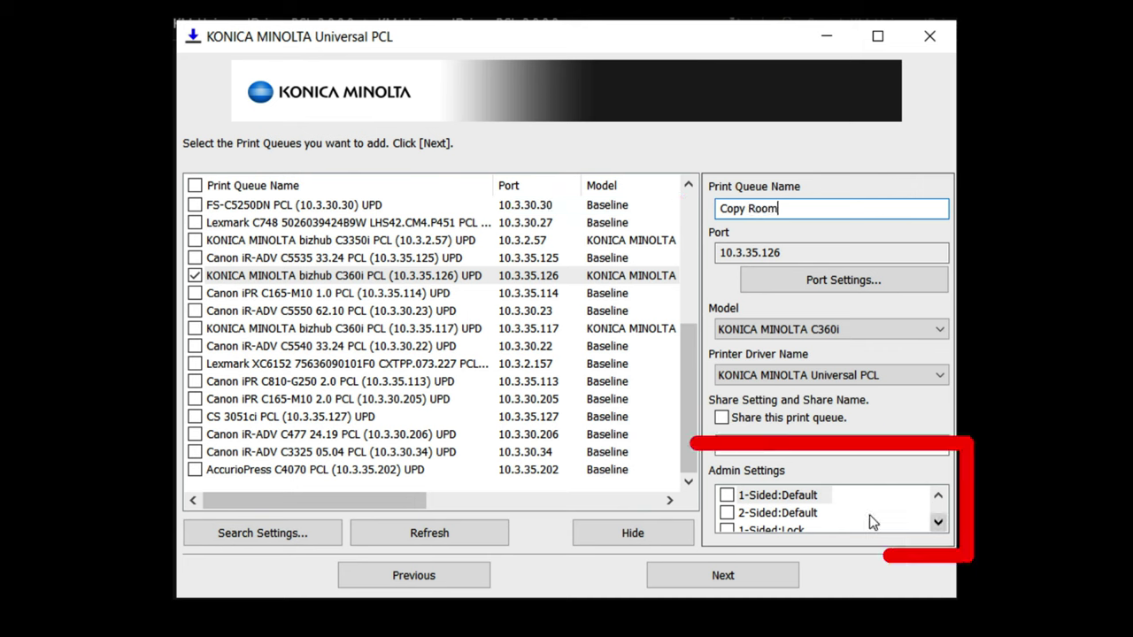
Step: Enable the 1-Sided and Gray Scale defaults in the Copy Room queue's admin settings and install the queue with its driver
click(726, 495)
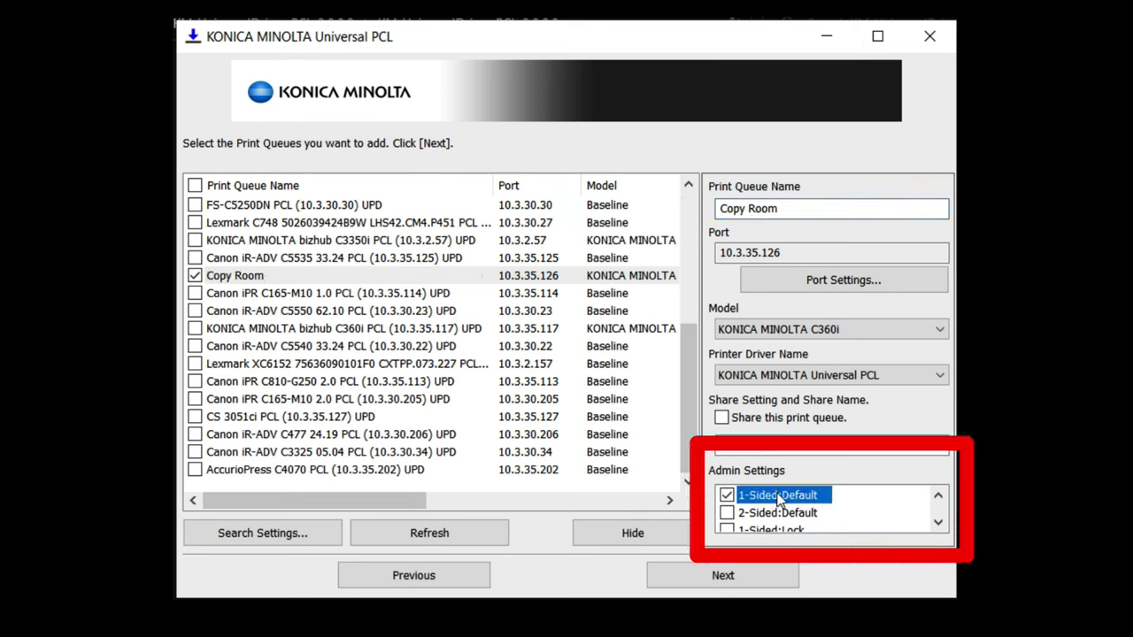
click(938, 522)
click(938, 522)
click(939, 522)
click(938, 522)
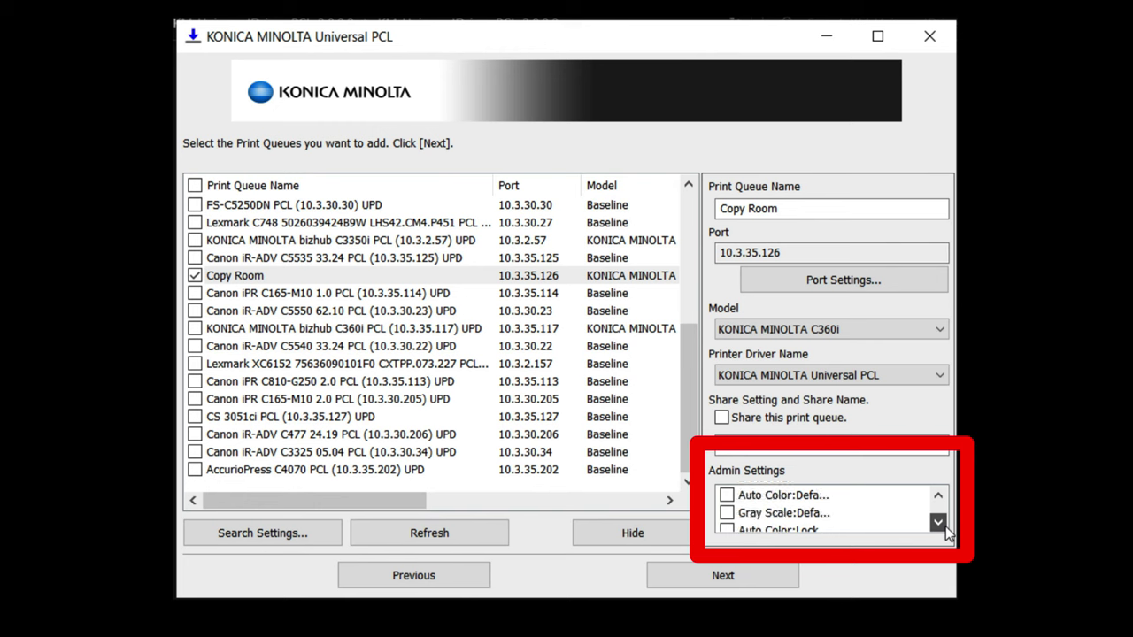
click(726, 516)
click(712, 572)
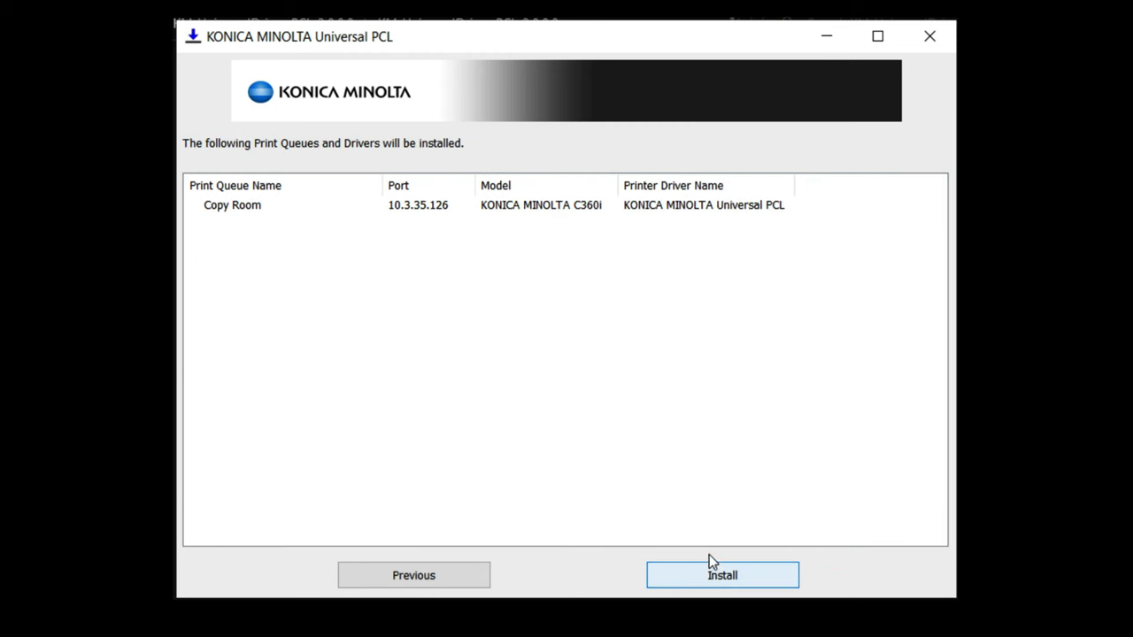
click(719, 573)
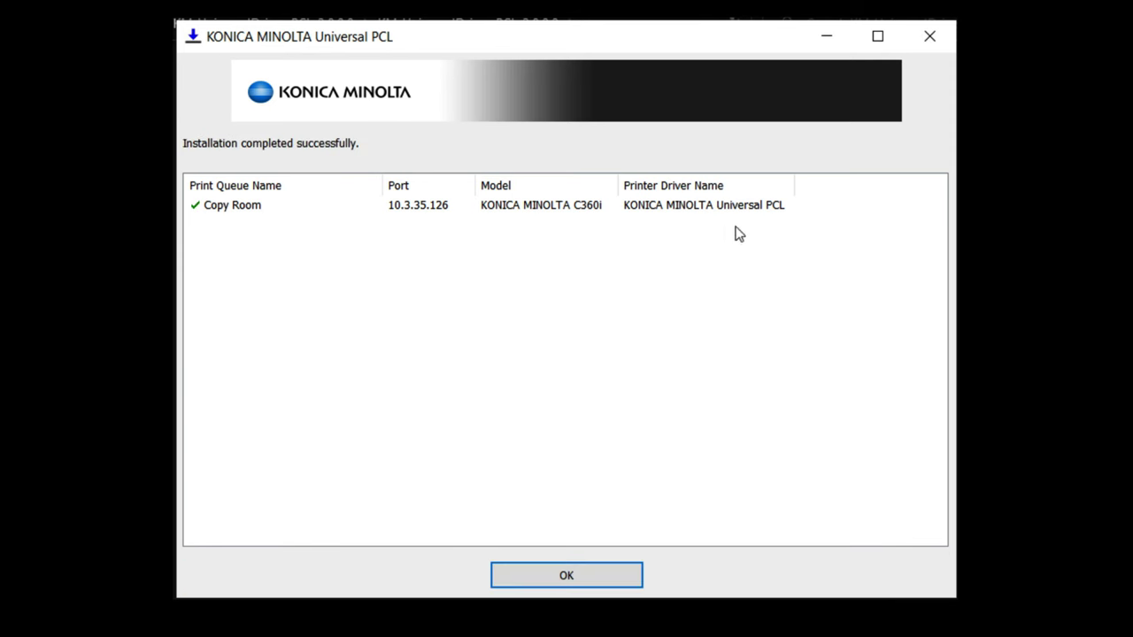
Step: Find Control Panel through the Windows search and show the computer's devices and printers
key(super)
text(control)
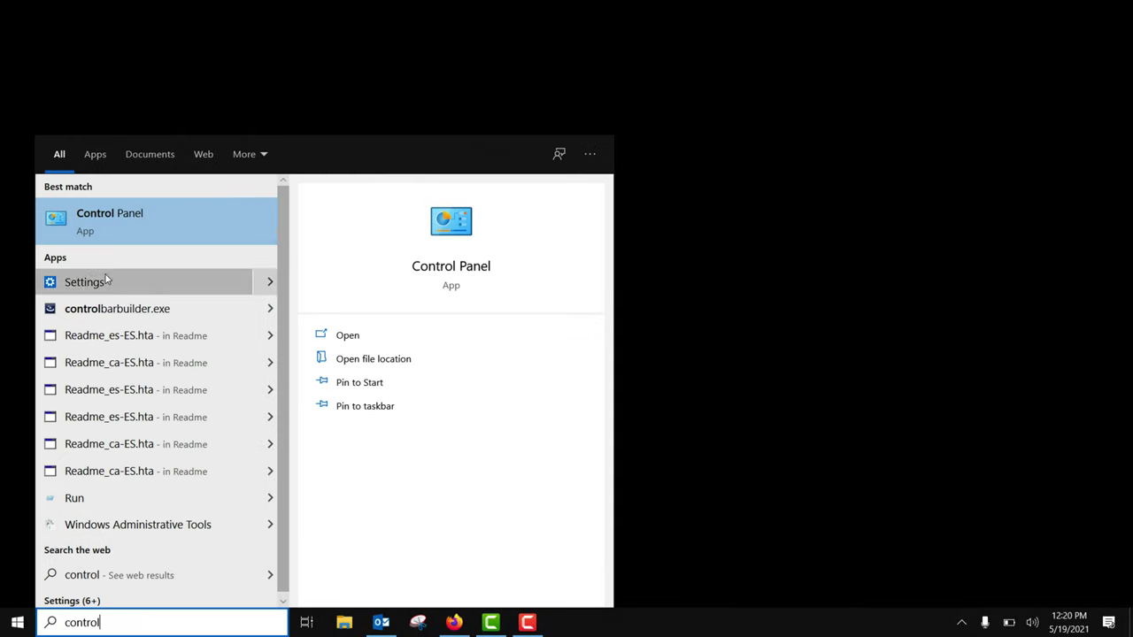
click(109, 220)
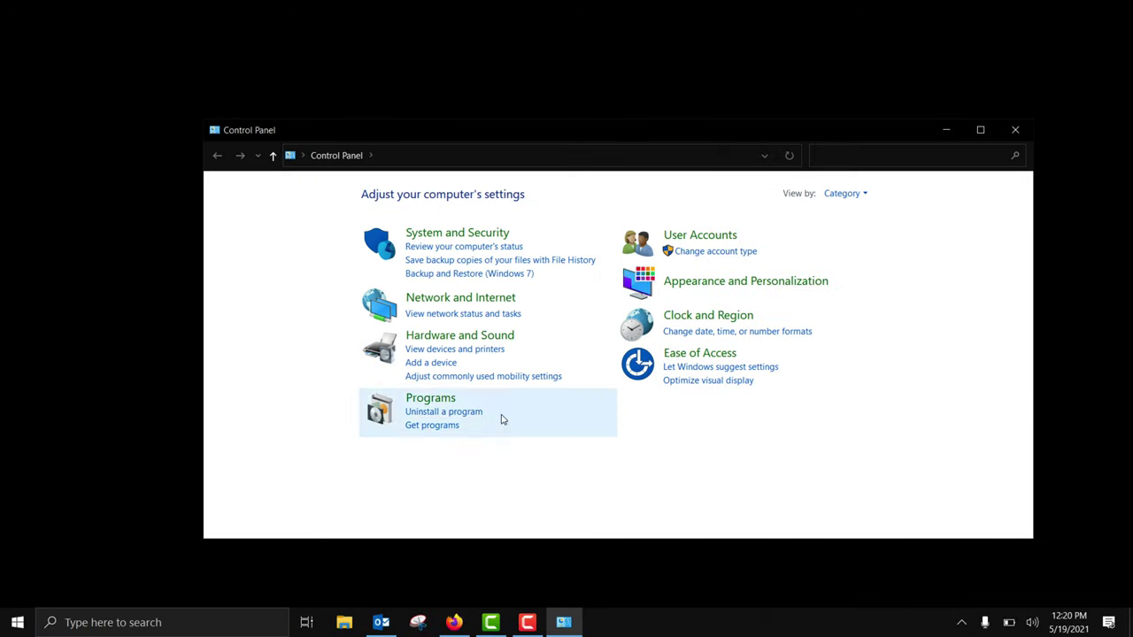
click(476, 351)
Step: Open the Copy Room printer's properties and its printing preferences
click(252, 328)
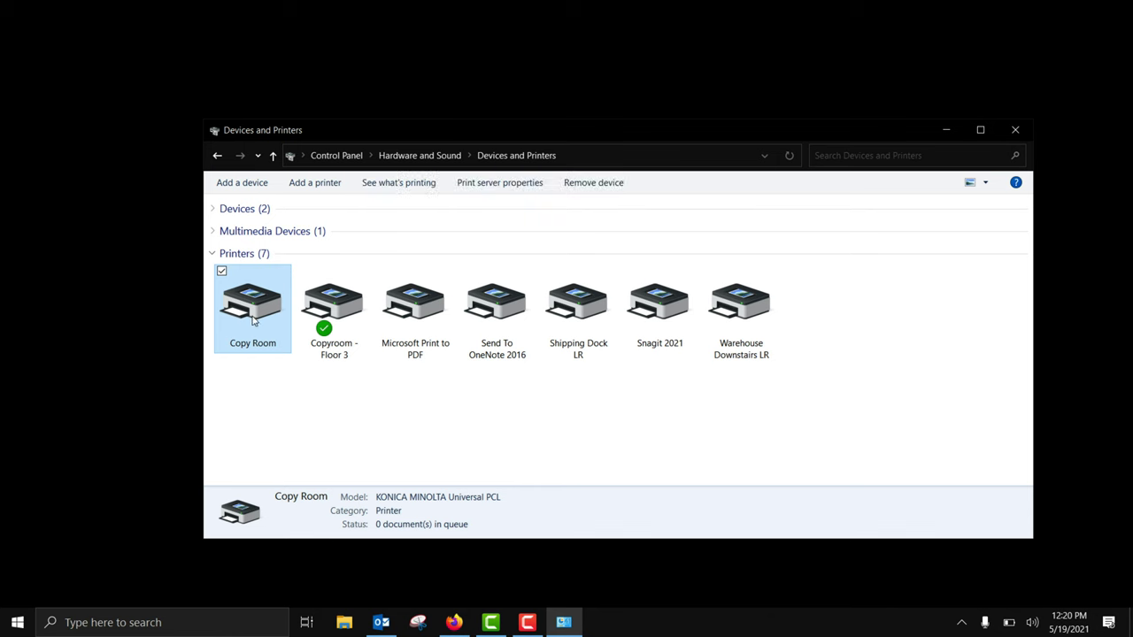
right_click(253, 321)
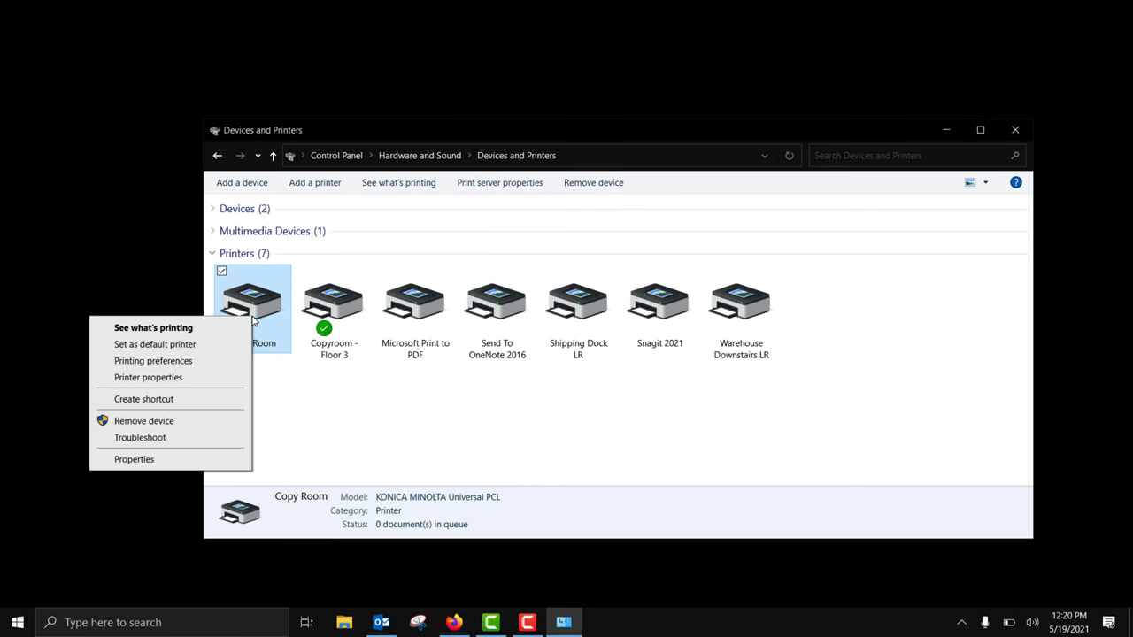
click(184, 381)
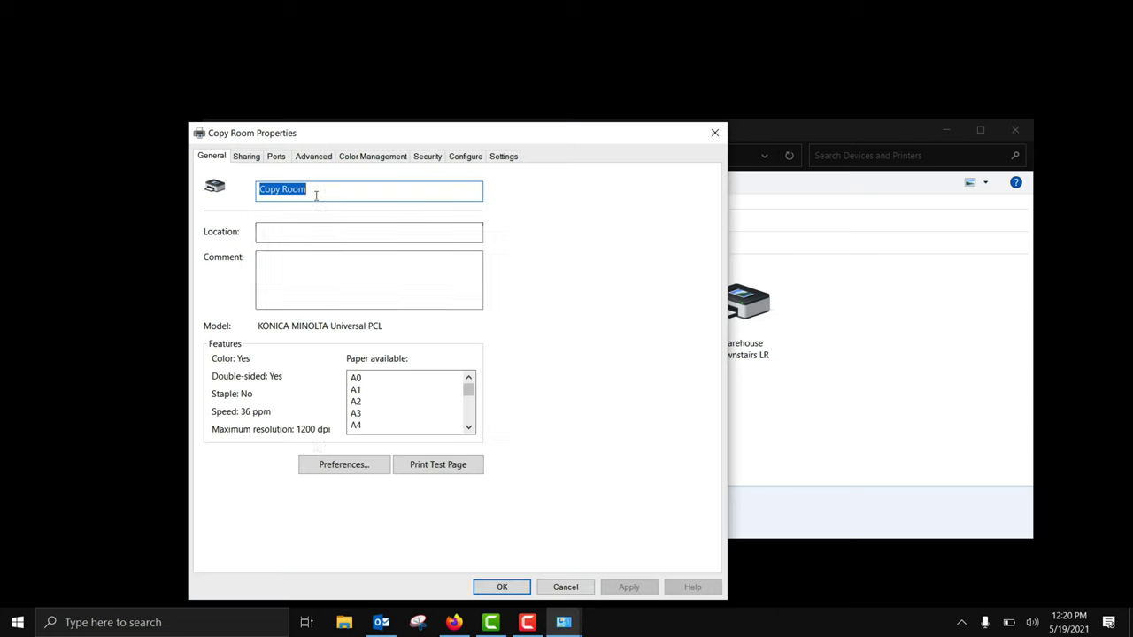
click(327, 462)
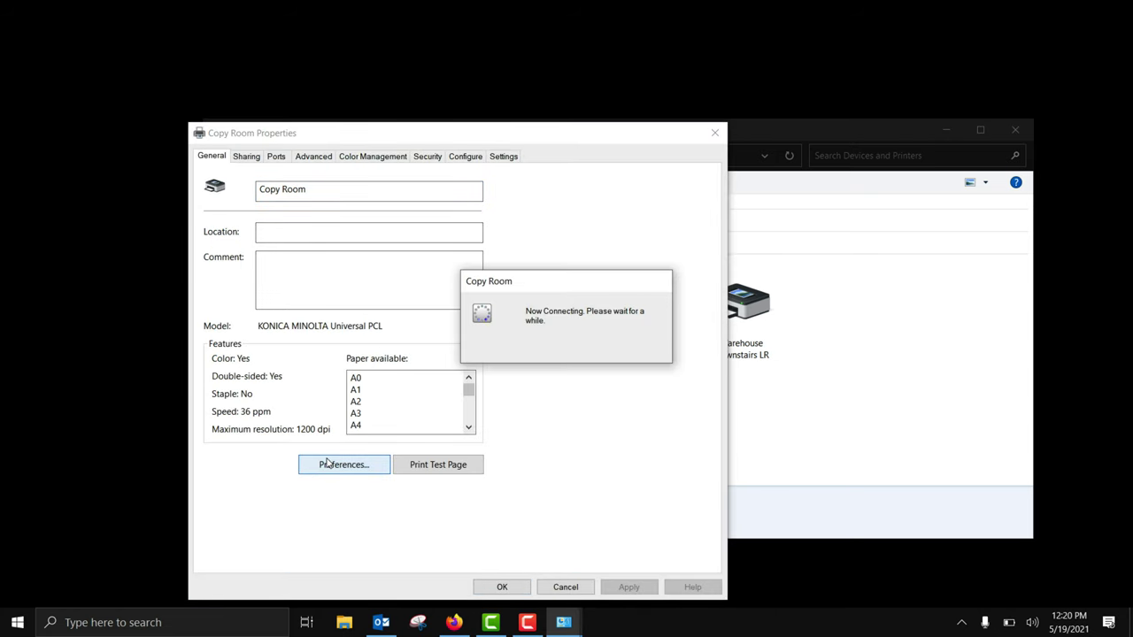